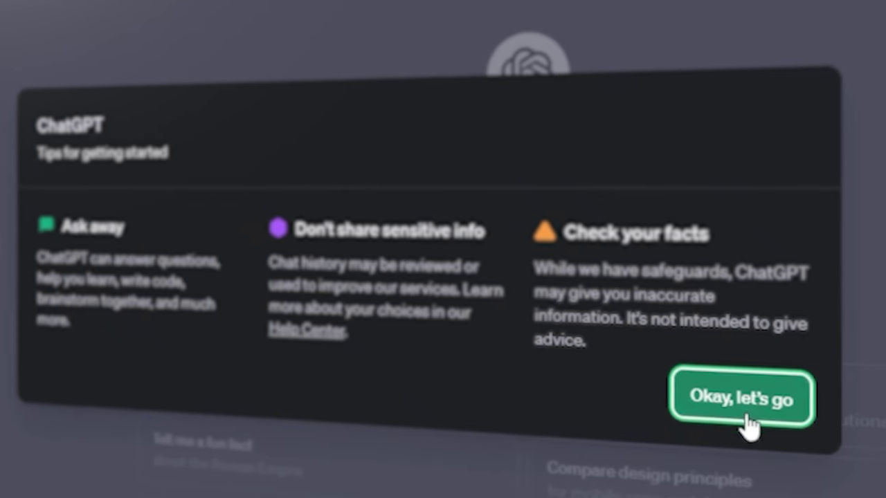
Step: Dismiss the getting-started tips and write "Hi ChatGPT!" in the message box
click(751, 417)
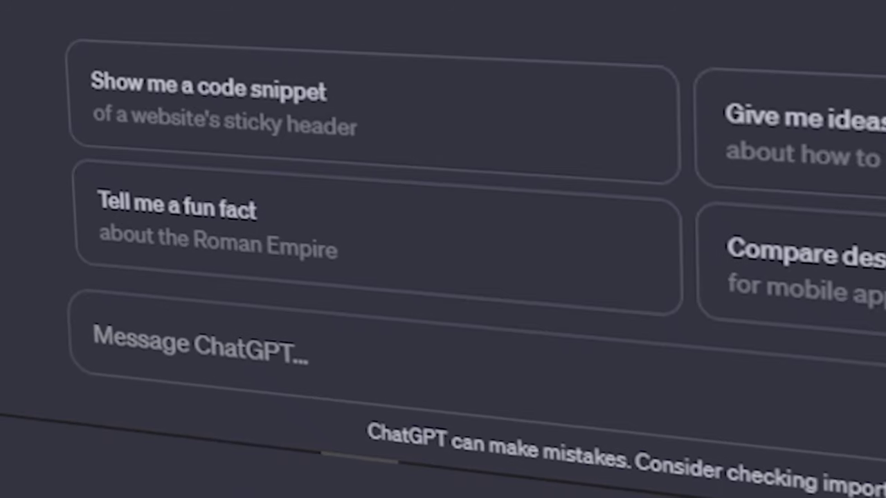
text(Hi ChatG)
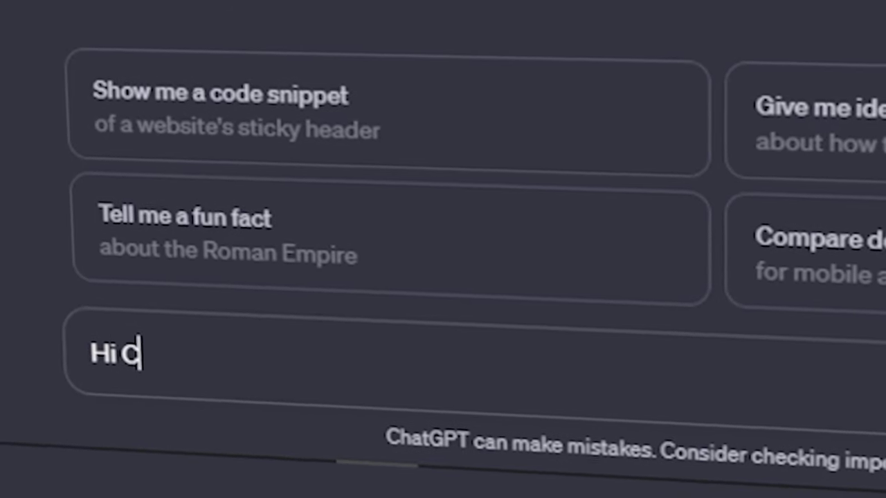
text(PT!)
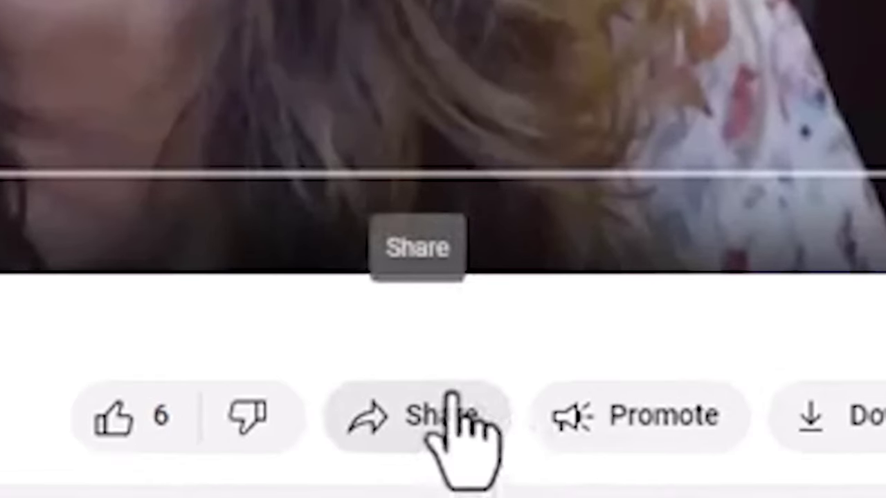
Step: Copy the YouTube video's share link and switch to the YouTube Transcript site
click(453, 415)
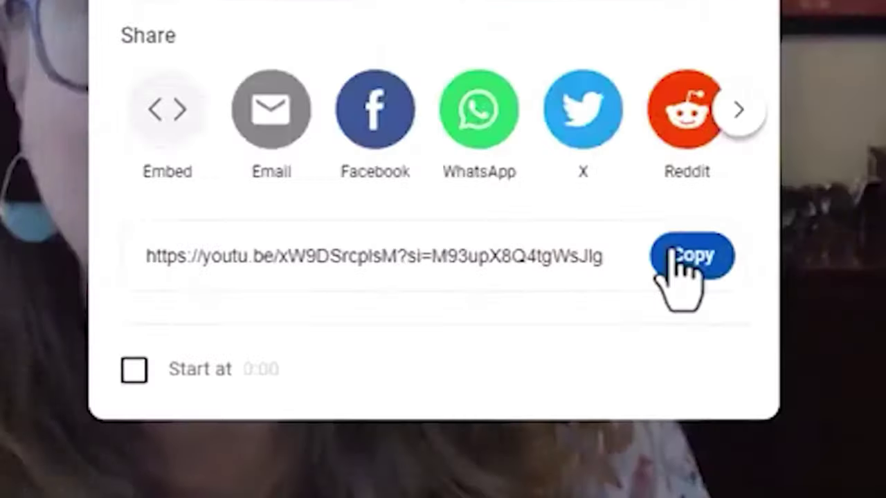
click(647, 381)
click(700, 19)
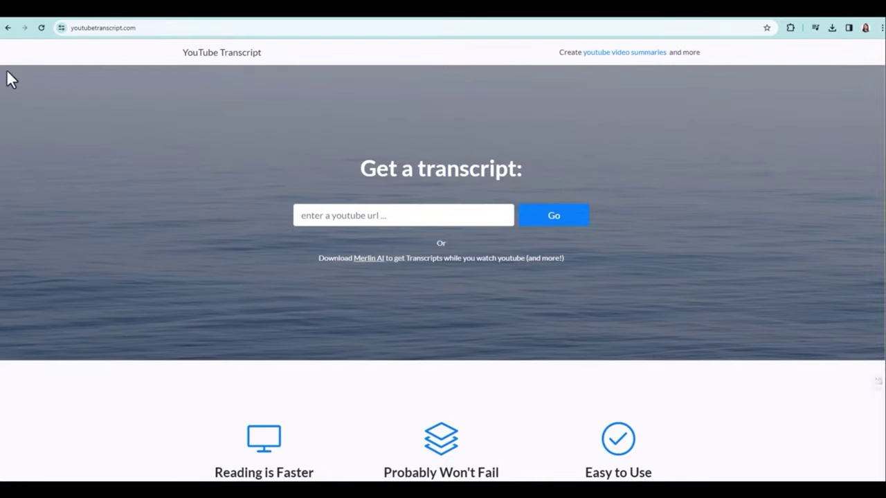
Step: Paste the copied video link into YouTube Transcript and generate the transcript
click(349, 216)
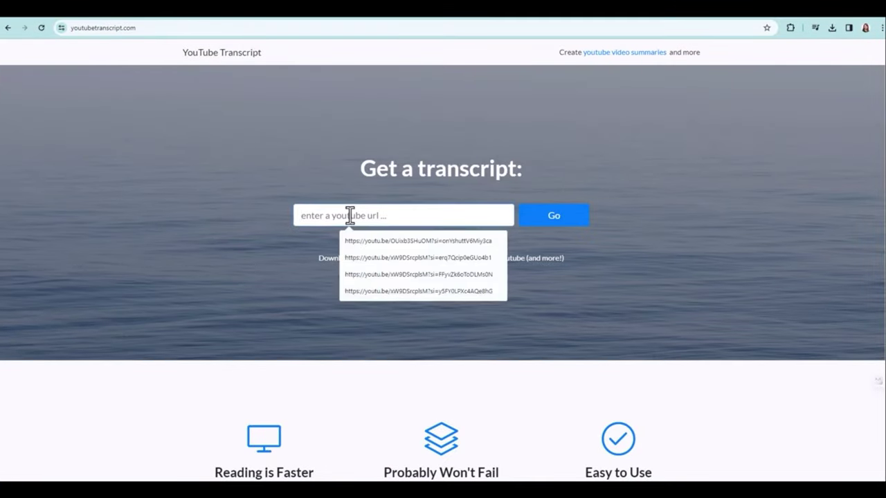
key(ctrl+v)
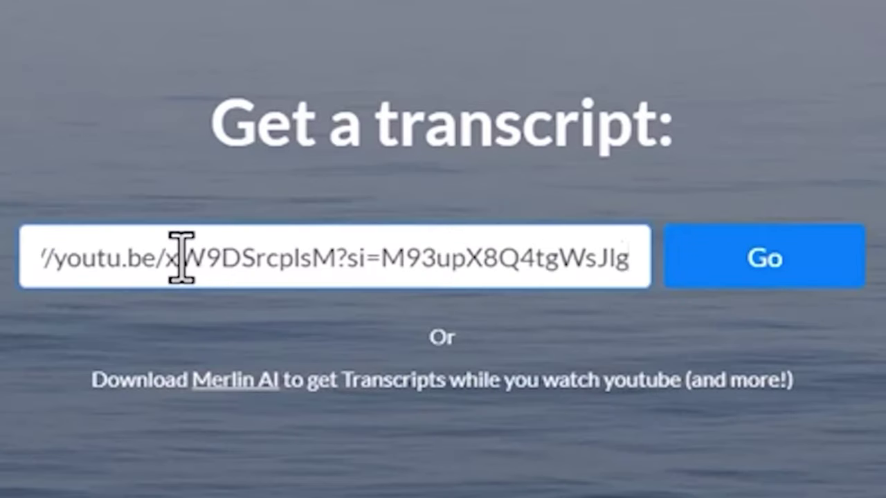
click(814, 275)
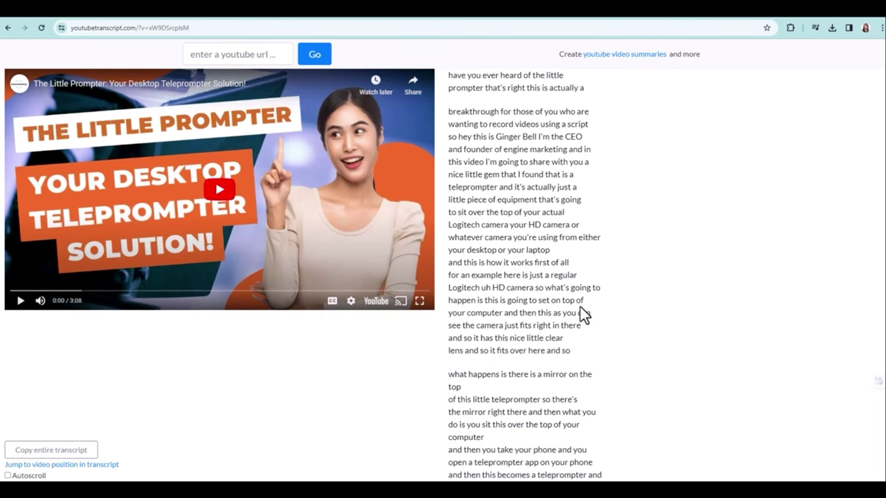
Step: Copy the entire transcript of The Little Prompter video and paste it into a blank Word document
scroll(580, 315, down, 8)
scroll(582, 316, up, 8)
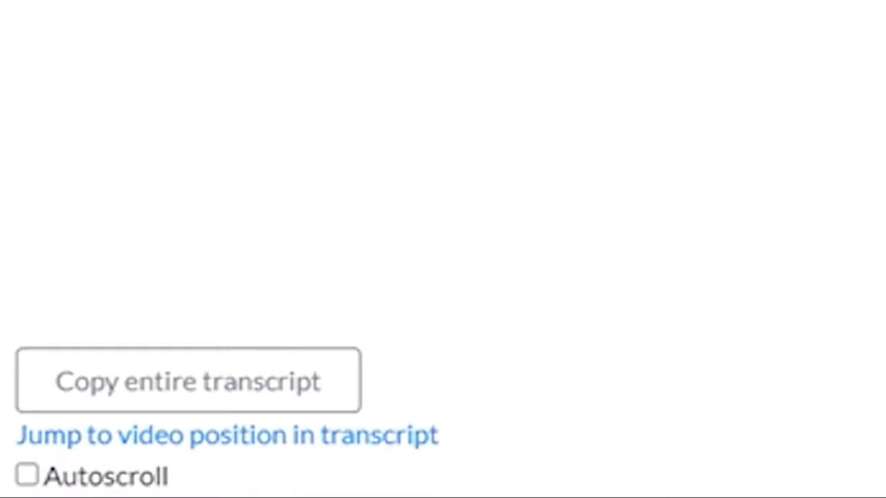
click(231, 391)
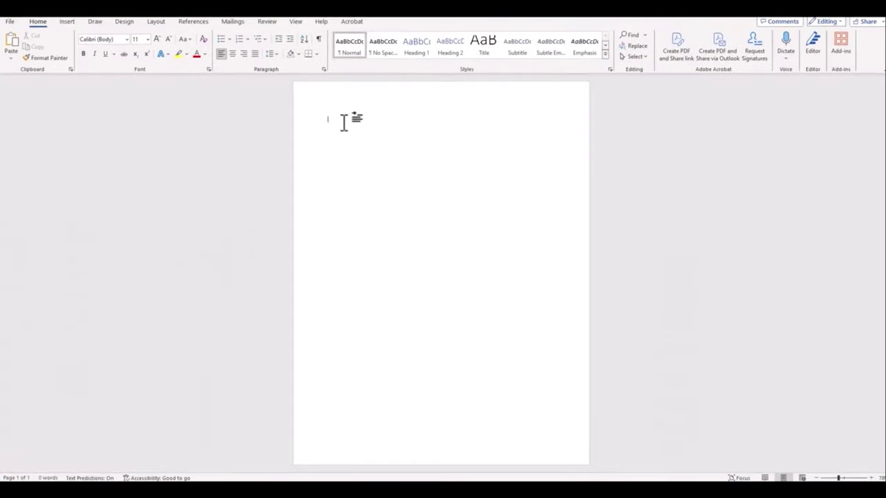
right_click(343, 122)
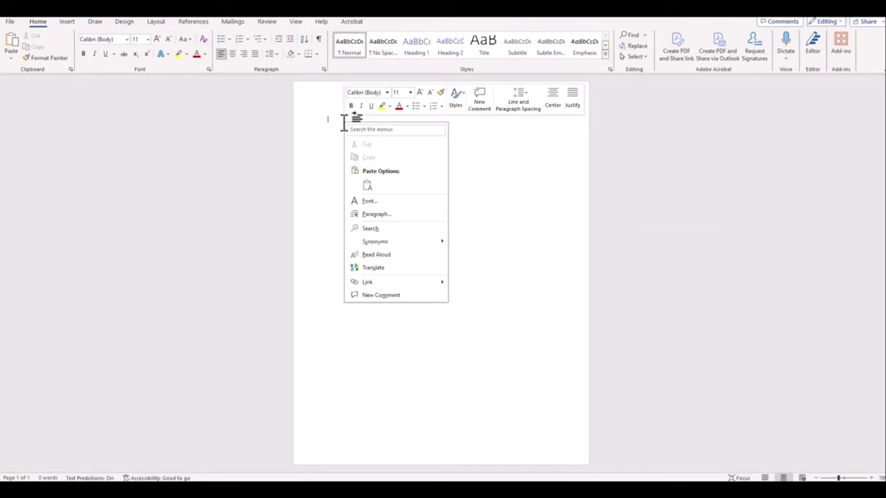
click(334, 122)
key(ctrl+v)
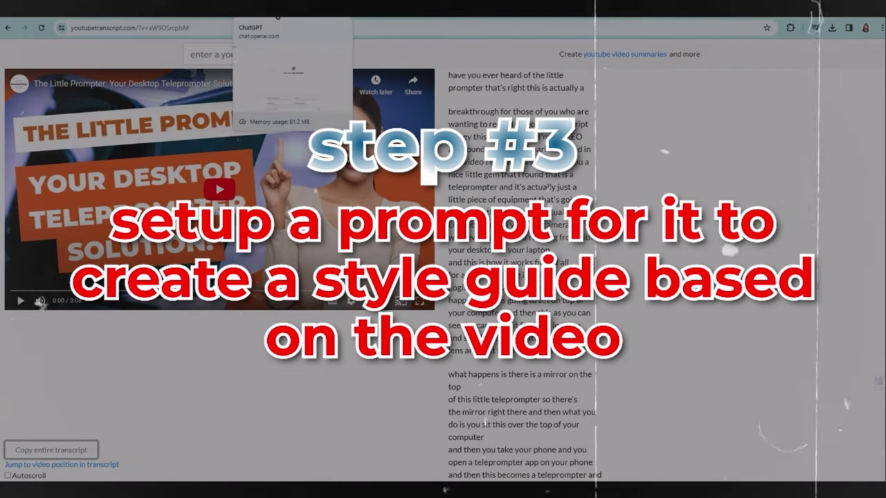
Step: Switch to ChatGPT and enter a prompt for a style guide to use in prompts, followed by the pasted video transcript
click(277, 14)
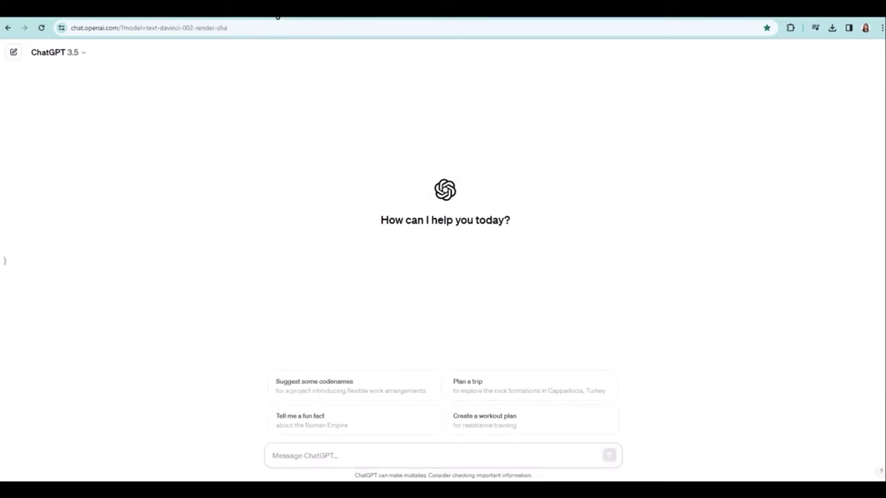
key(ctrl+v)
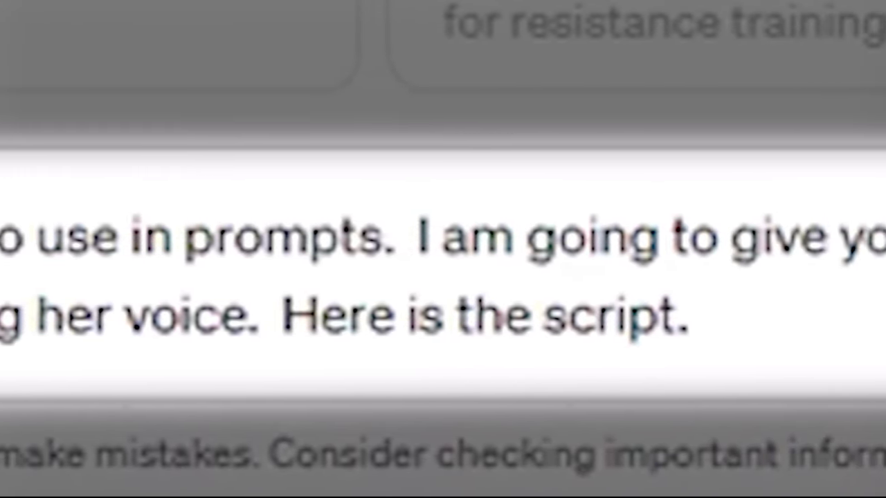
key(ctrl+v)
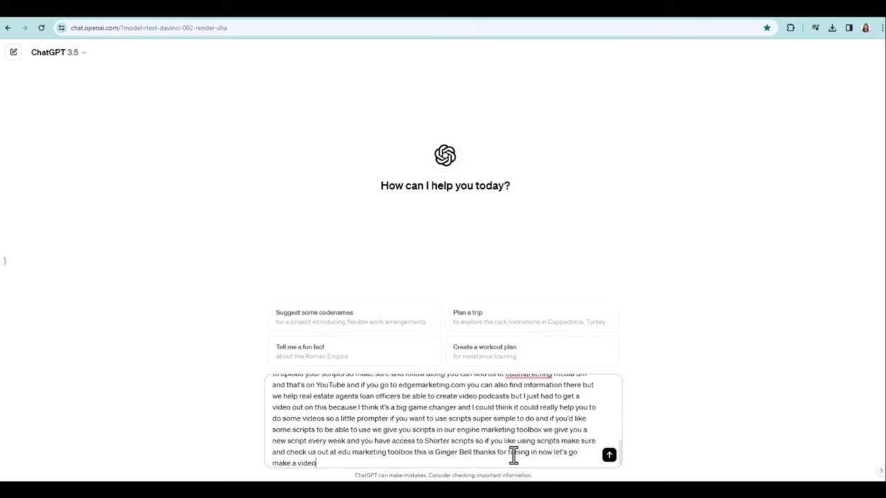
scroll(537, 441, up, 15)
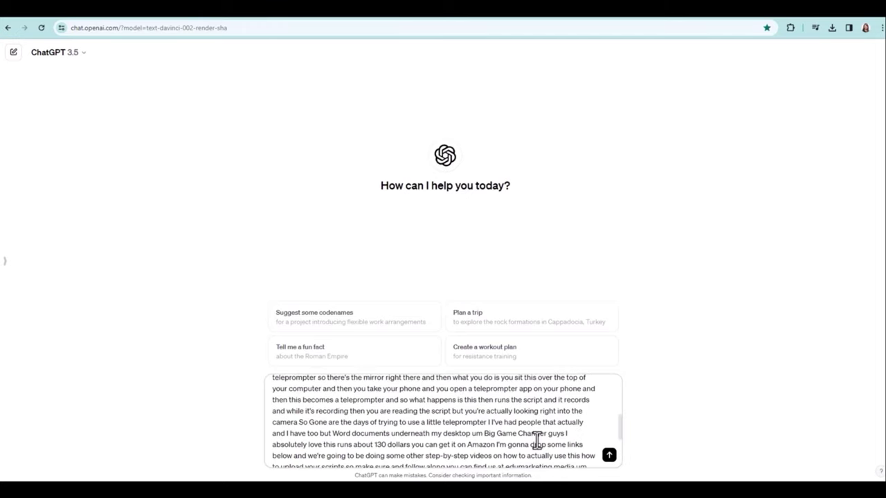
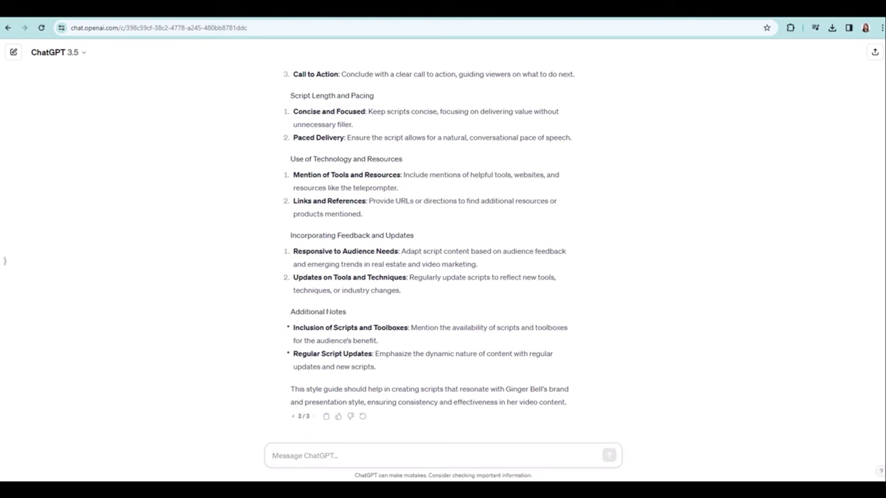
Step: Ask ChatGPT to write a 500 word blog post from the video on "The Little Prompter", including the video script in the prompt
key(ctrl+v)
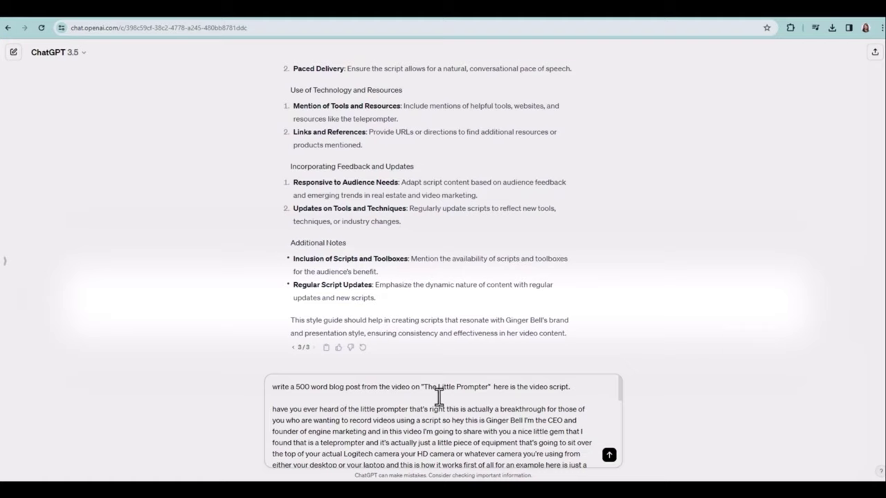
scroll(696, 397, down, 10)
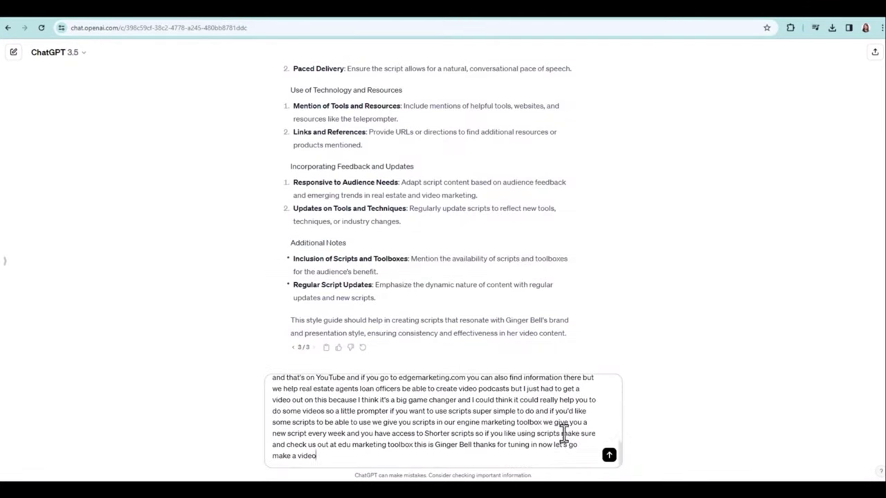
click(608, 455)
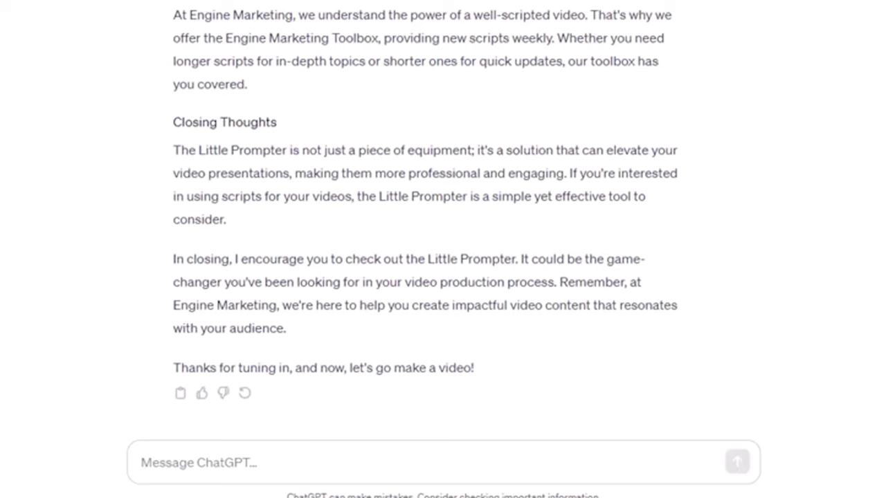
Step: Send ChatGPT the follow-up request "please bold the title sections in the article."
click(254, 470)
text(please bold the title sections in the article.)
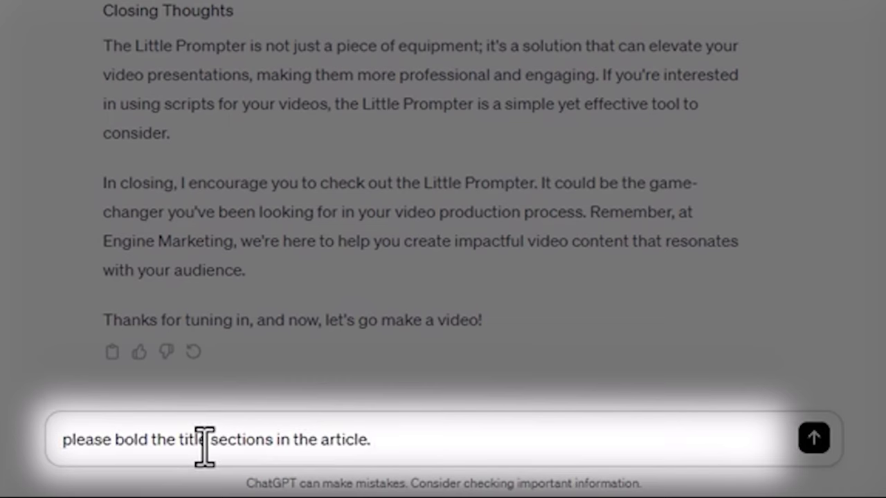
key(Return)
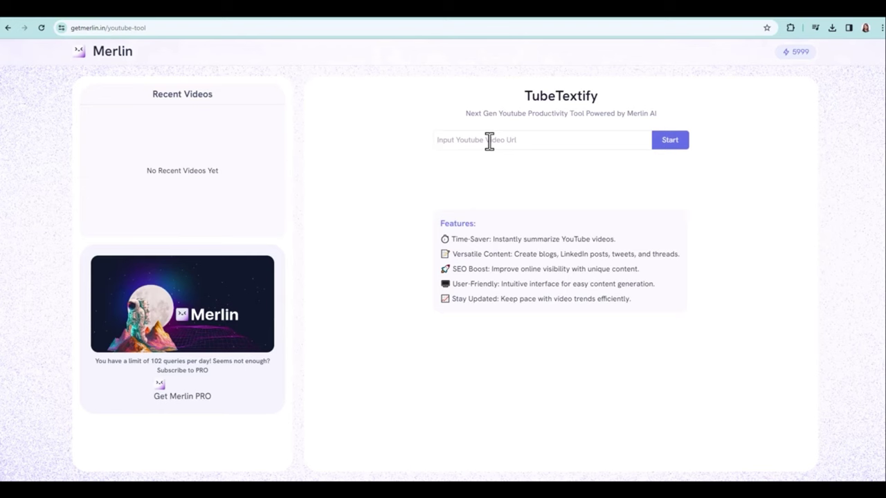
click(490, 140)
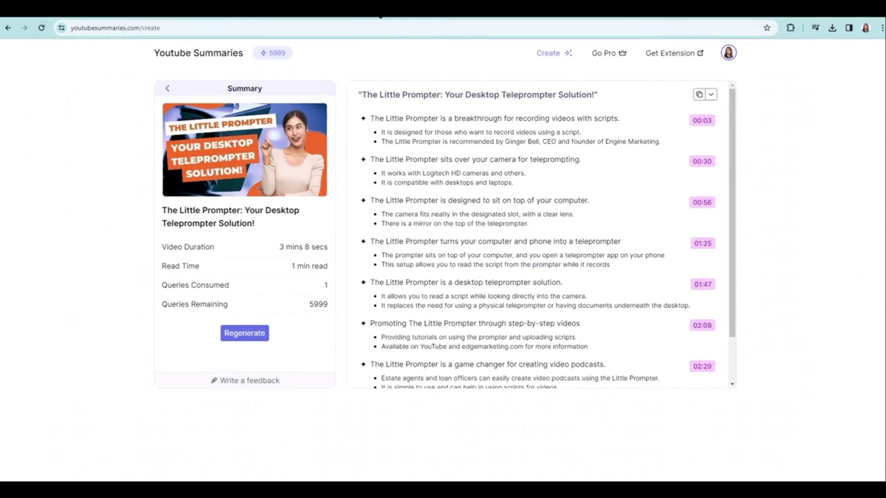
click(500, 19)
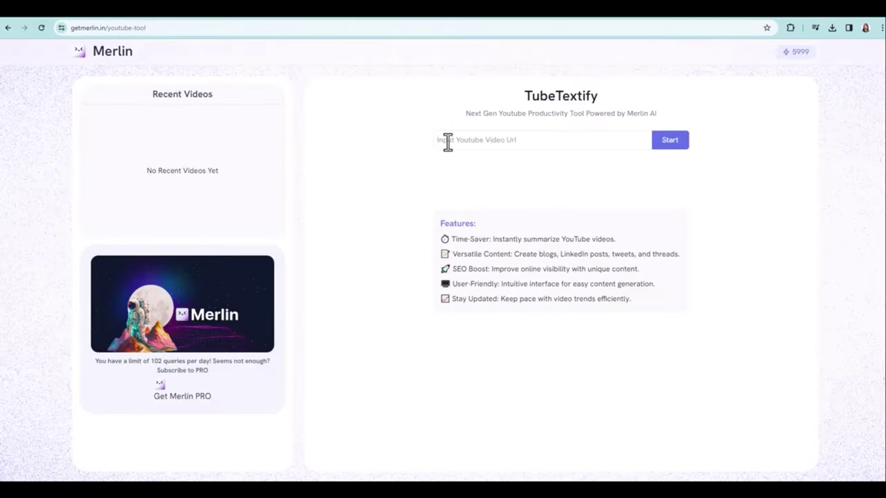
text(https://youtu.be/xW9DSrcplsM?si=2bylgCQKOlFvk7uY)
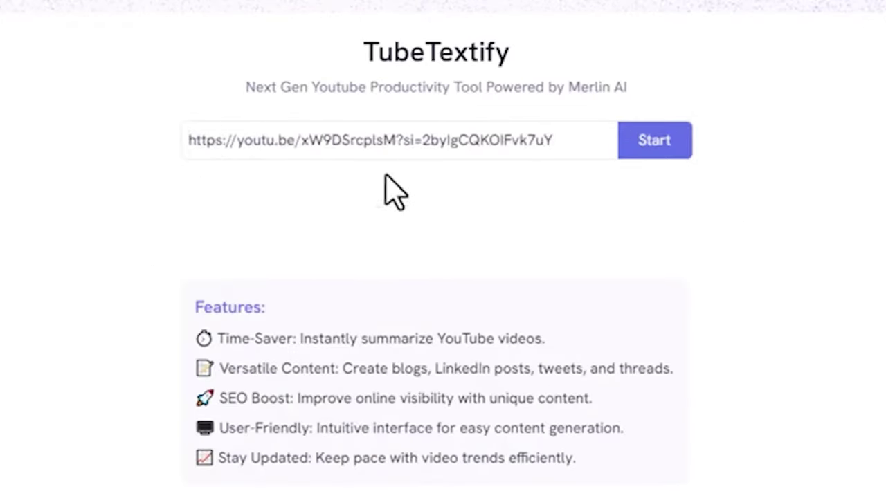
click(654, 145)
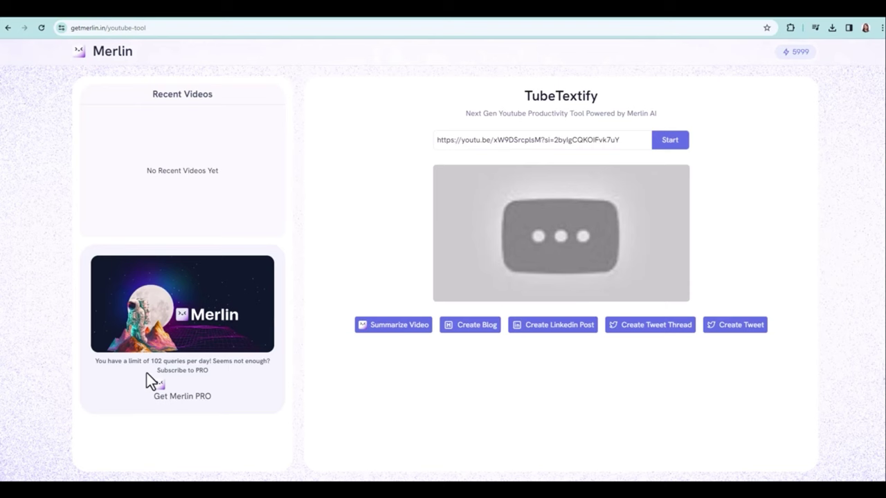
Step: Summarize the loaded video and copy the timestamped summary
click(378, 324)
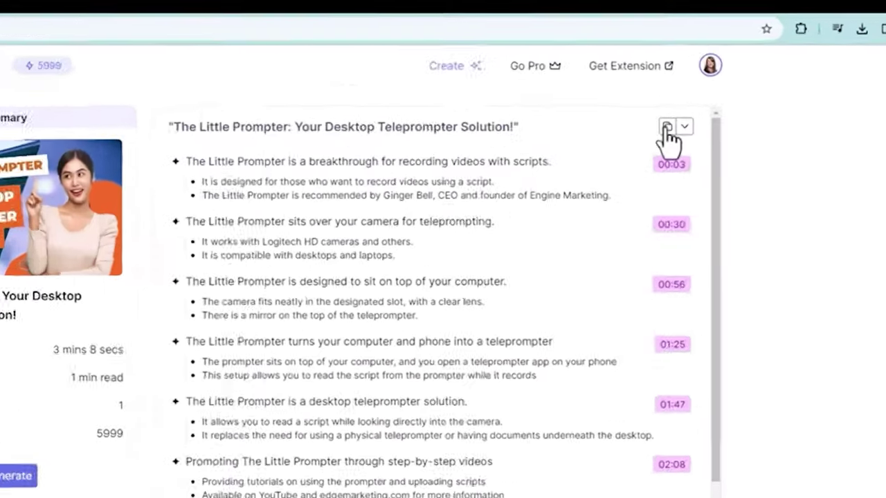
click(666, 127)
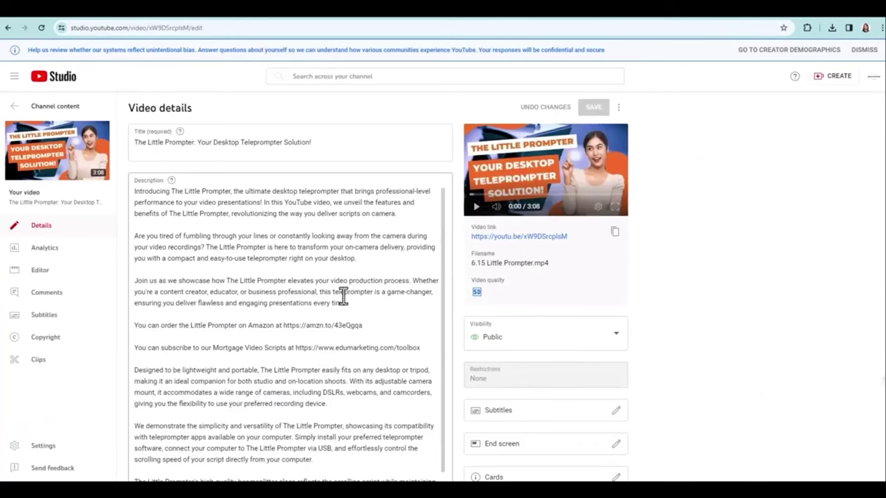
Step: Paste the copied timestamped summary at the end of the Little Prompter video's description in YouTube Studio
scroll(344, 296, down, 3)
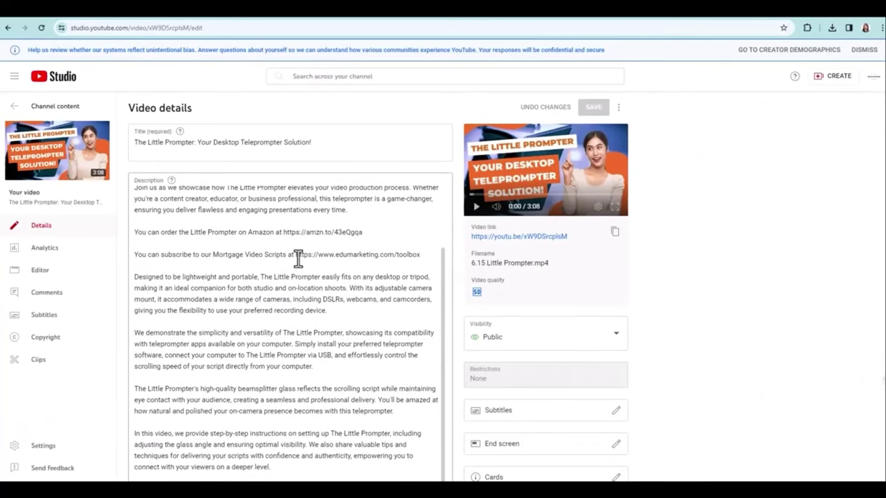
scroll(298, 258, down, 1)
scroll(297, 258, down, 2)
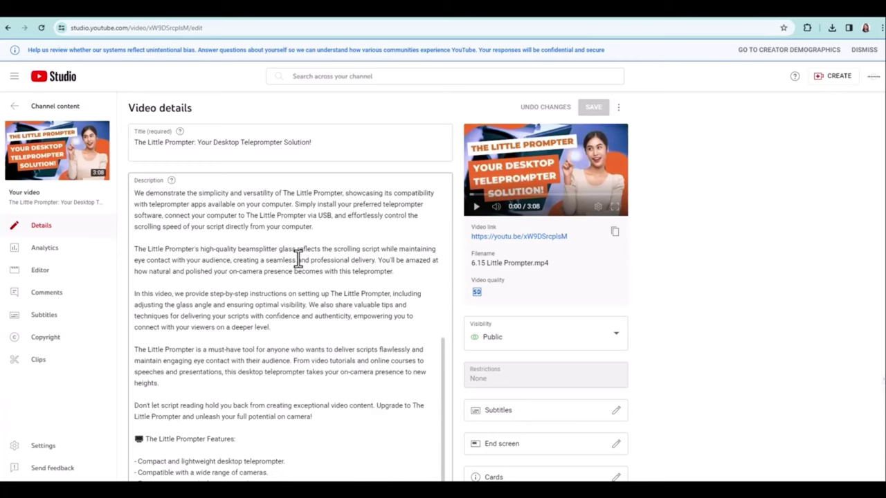
scroll(297, 258, down, 1)
scroll(298, 259, down, 8)
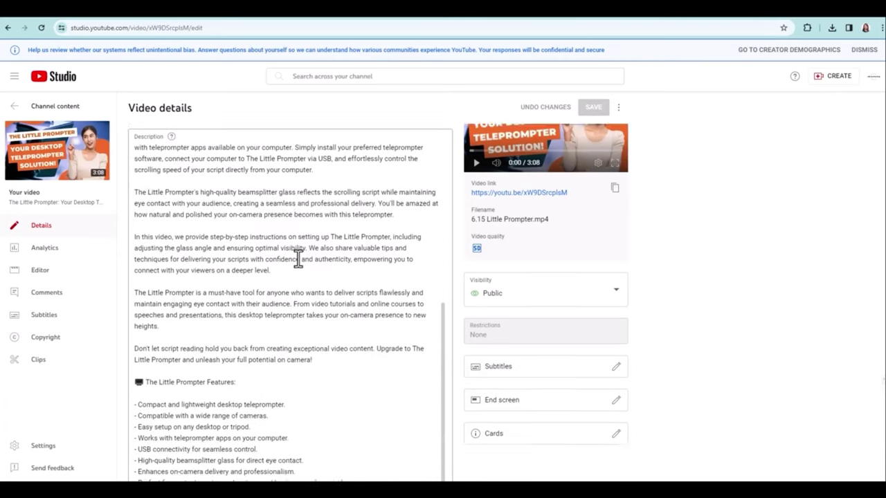
scroll(298, 258, up, 3)
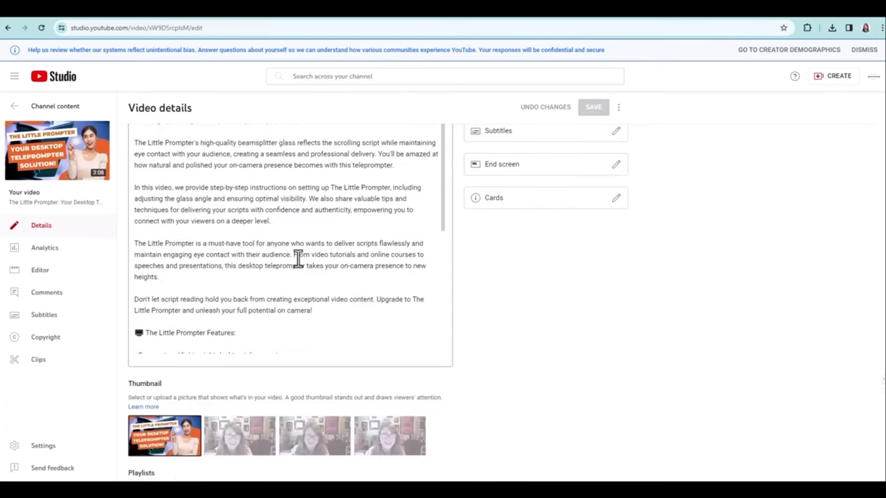
scroll(298, 258, up, 3)
scroll(298, 258, up, 1)
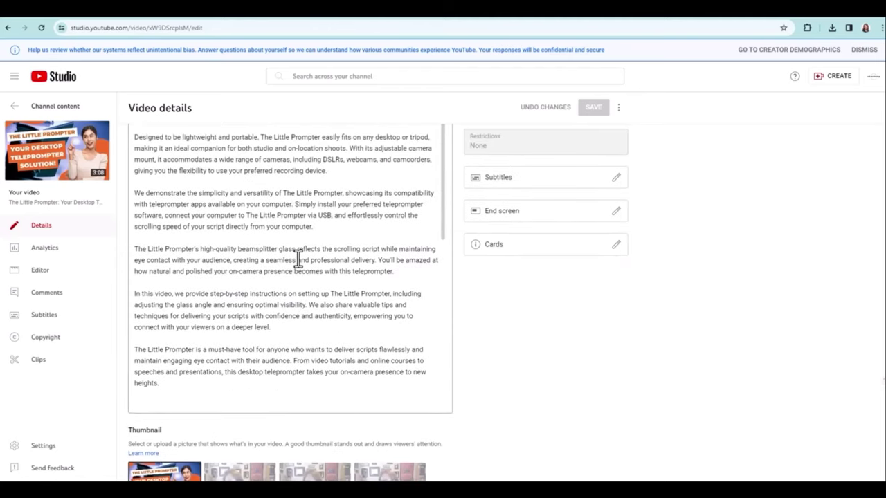
scroll(298, 258, down, 5)
click(435, 277)
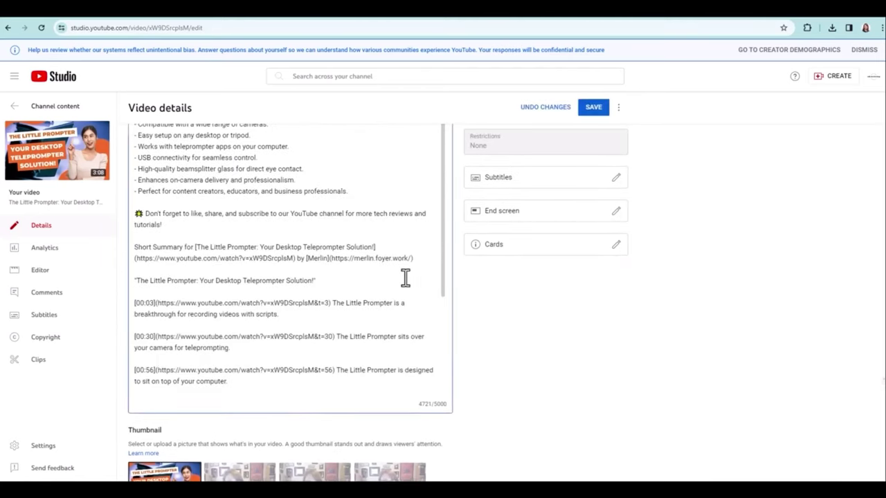
scroll(247, 312, down, 1)
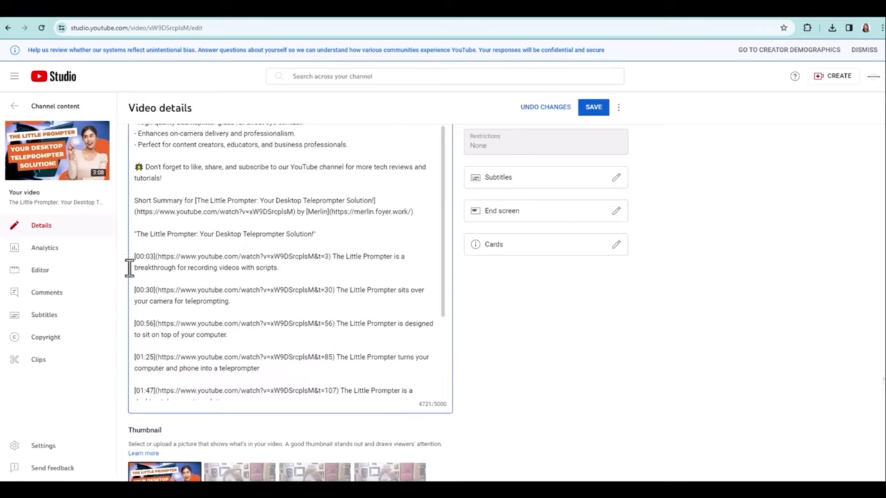
Step: Review the pasted timestamped summary through the 02:47 entry and save the changes to the video details
scroll(183, 267, down, 1)
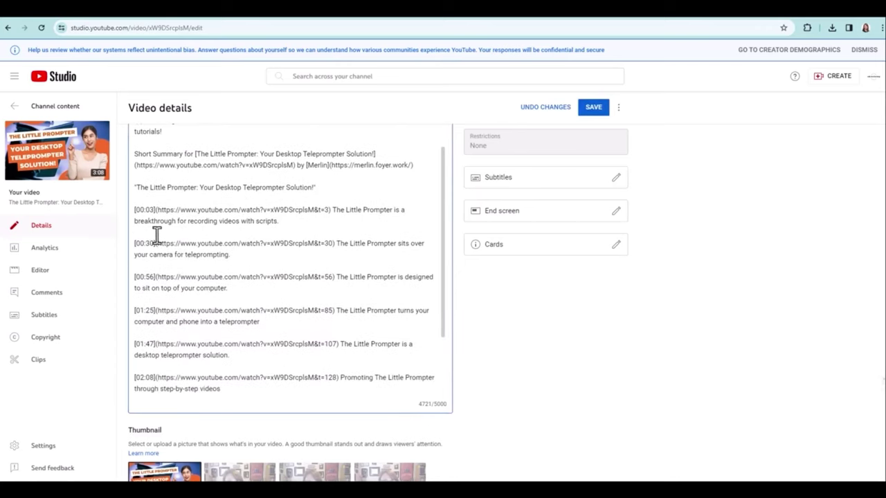
scroll(153, 237, down, 1)
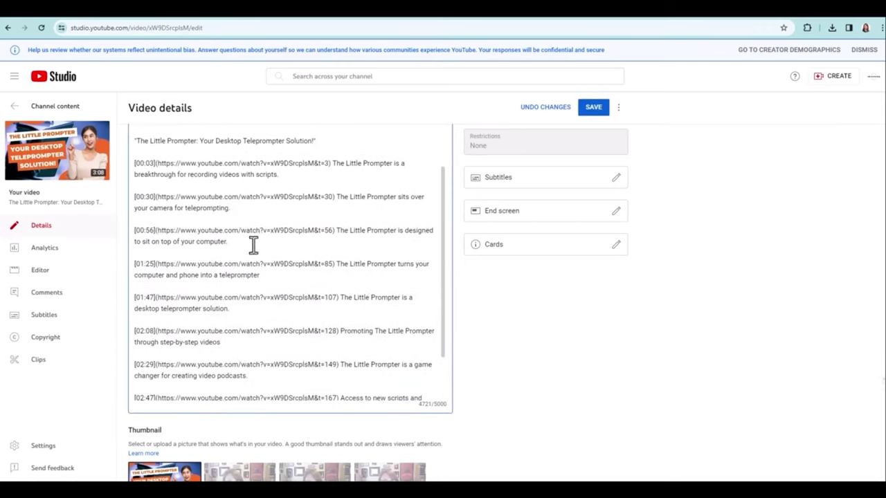
scroll(254, 245, down, 1)
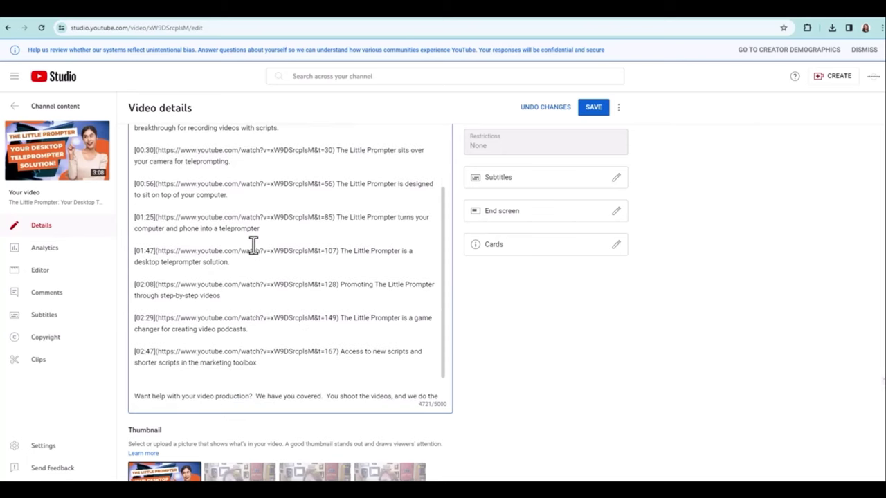
click(603, 109)
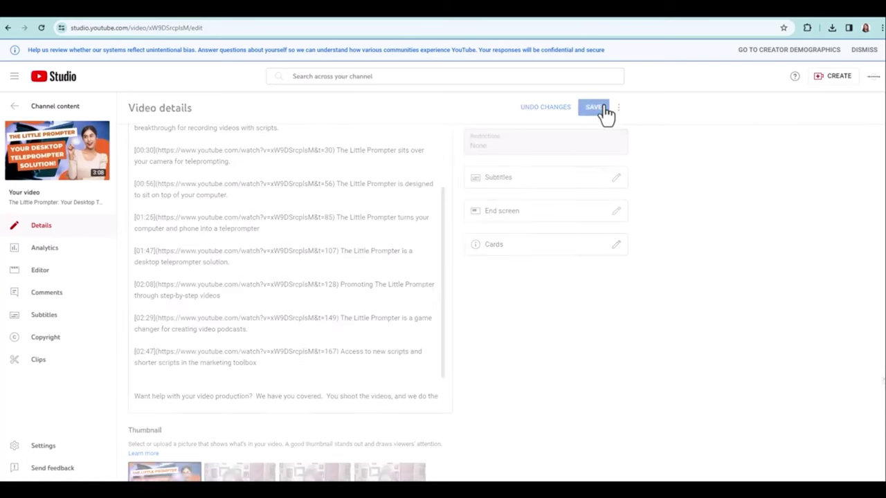
Step: Open the Little Prompter video's YouTube watch page and test the 00:56 timestamp link in its description
click(518, 144)
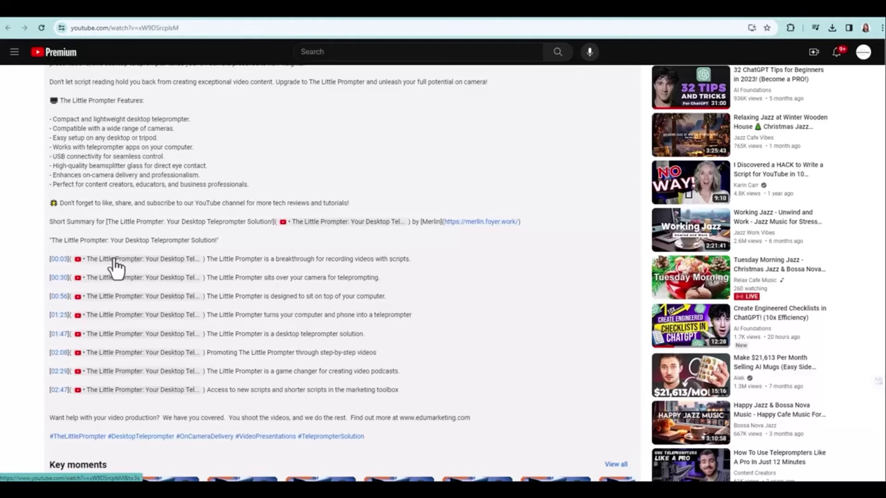
scroll(116, 266, down, 1)
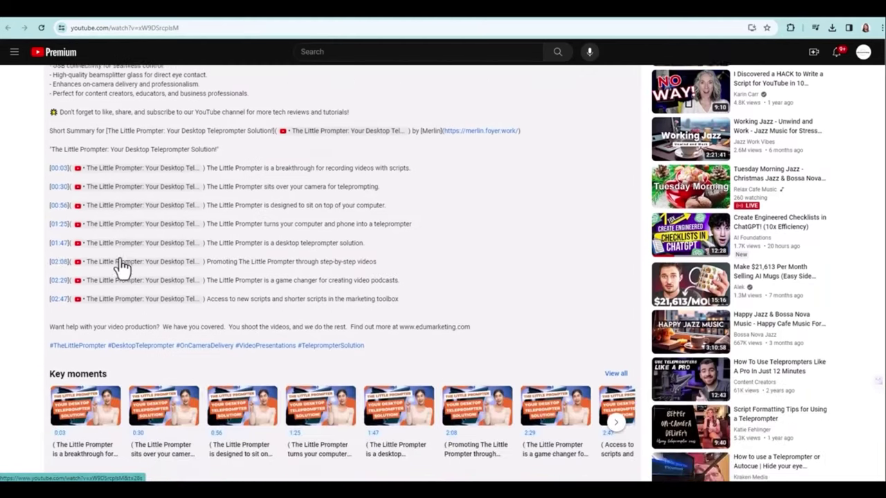
click(146, 203)
scroll(174, 359, down, 5)
scroll(176, 359, down, 1)
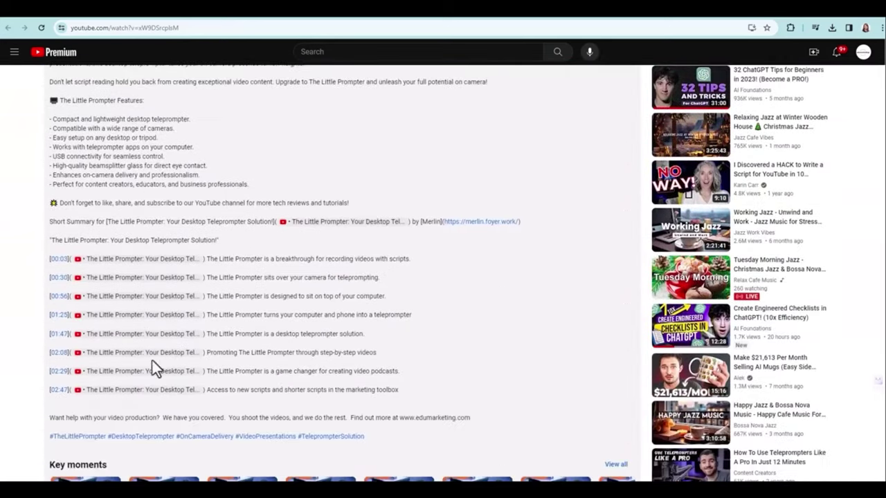
Step: Test the 02:08 timestamp link in the description, and check the summary and Key moments below the video
click(117, 354)
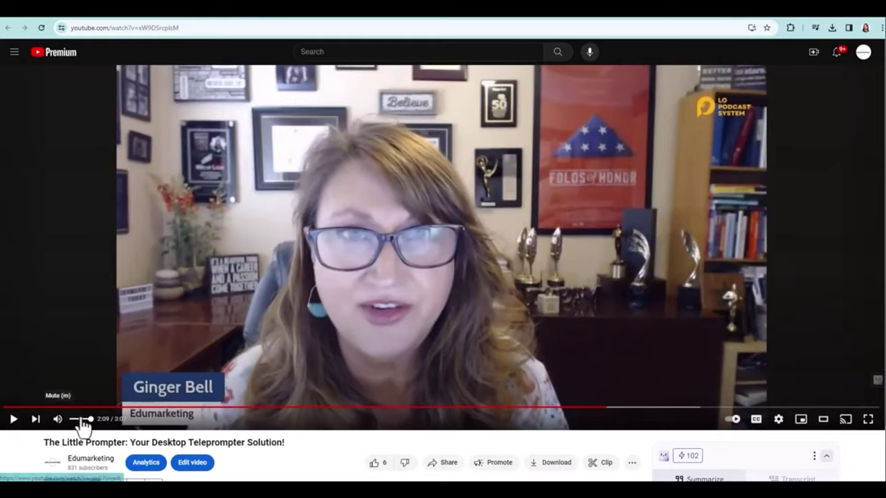
scroll(443, 358, down, 10)
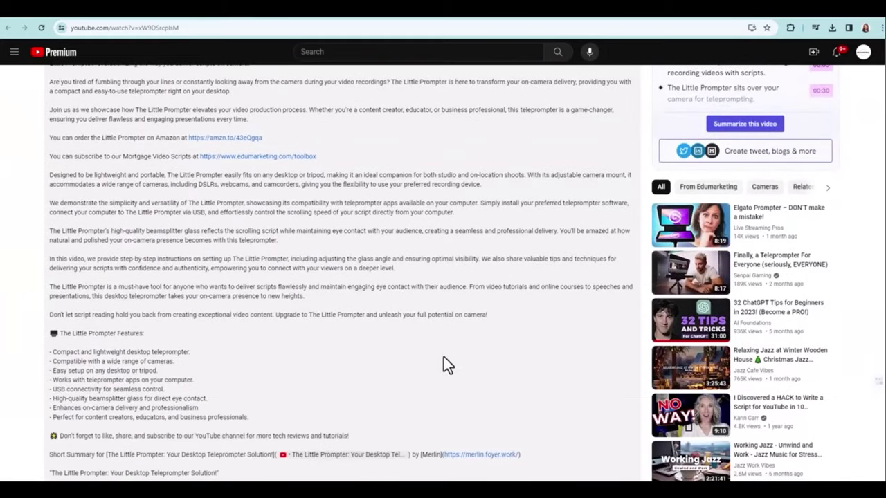
scroll(443, 358, down, 4)
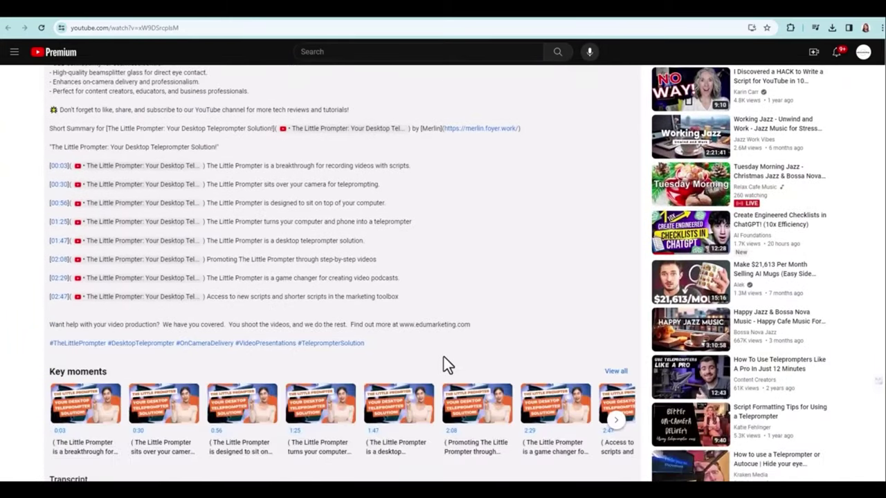